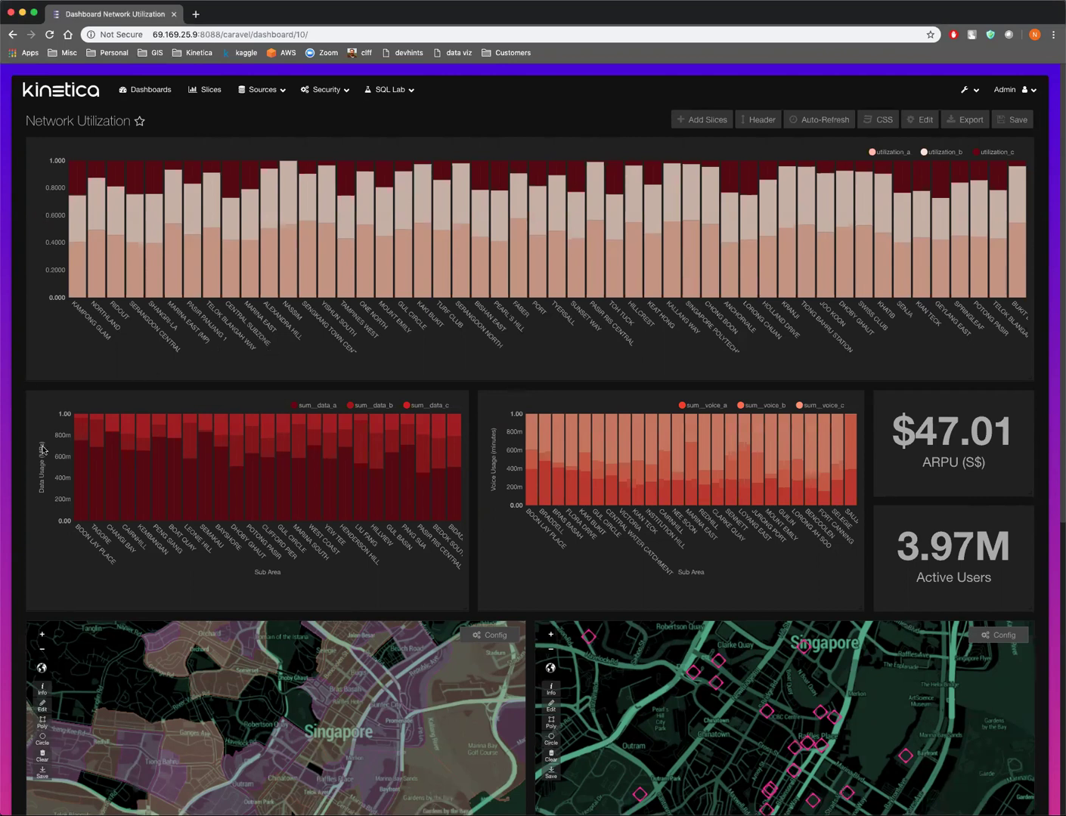
pyautogui.scroll(-2, 43, 446)
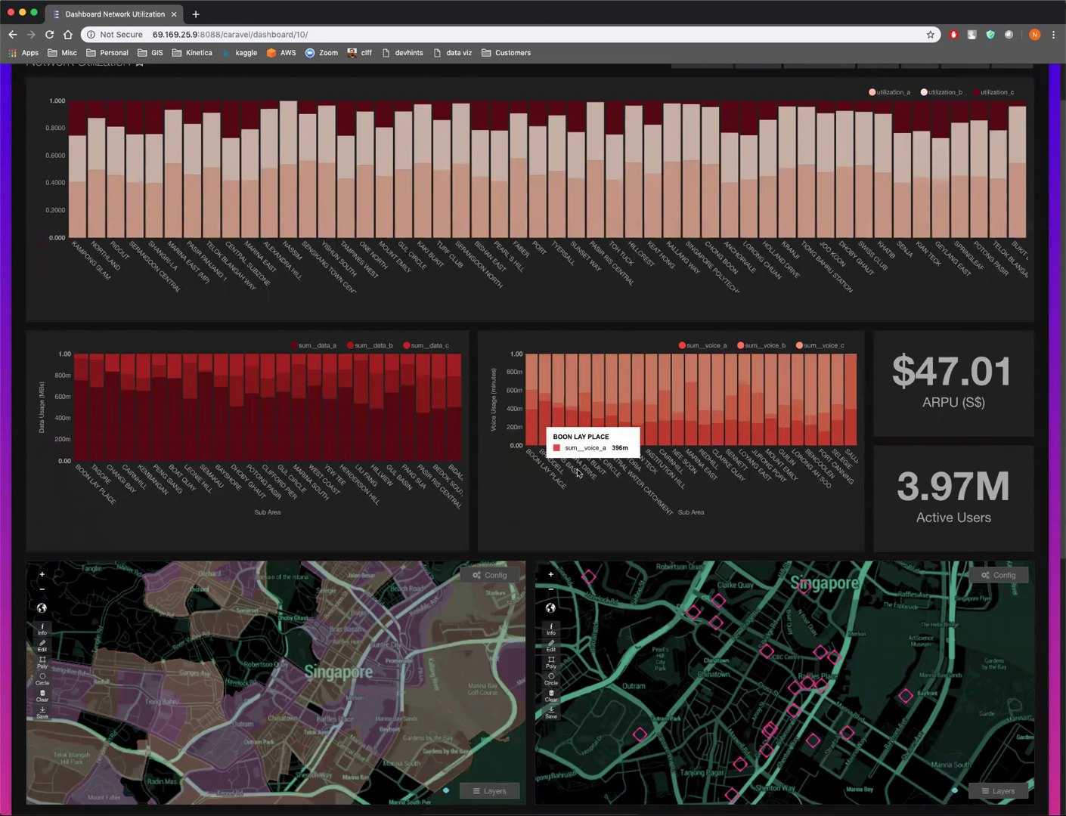
pyautogui.scroll(-3, 516, 474)
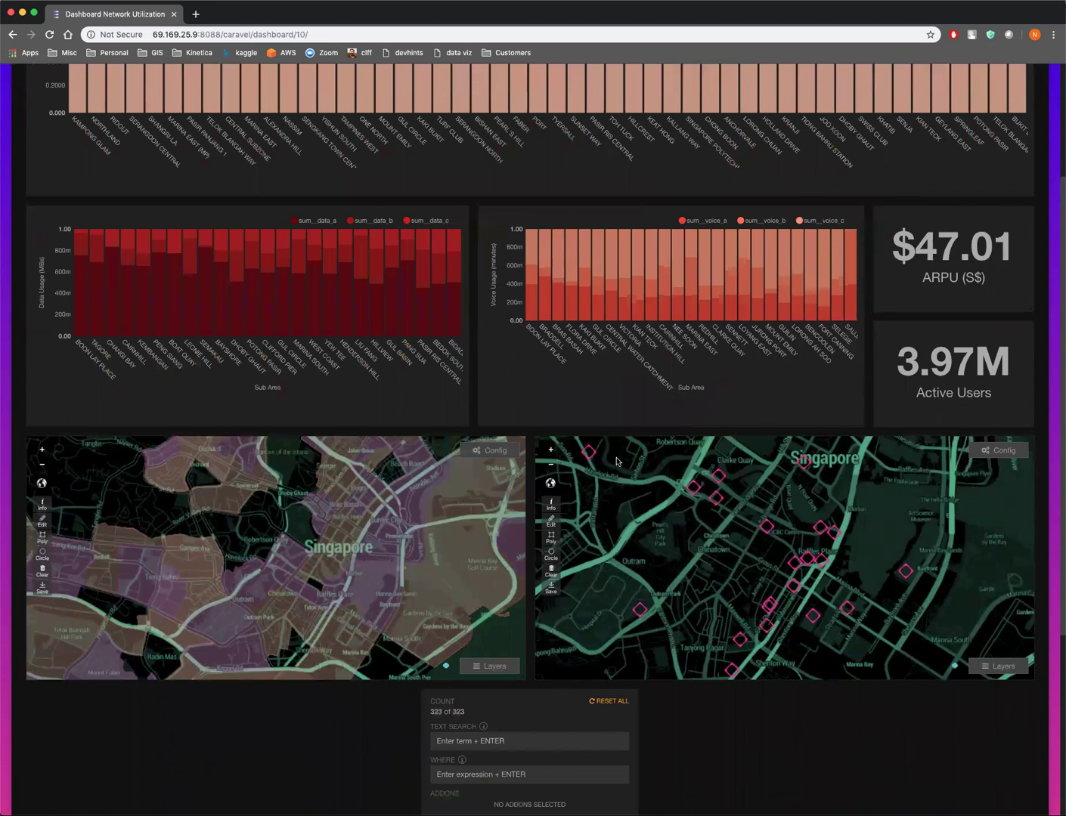
# Step: Zoom the right Singapore map out one level, then zoom the left map out and back in
pyautogui.click(551, 466)
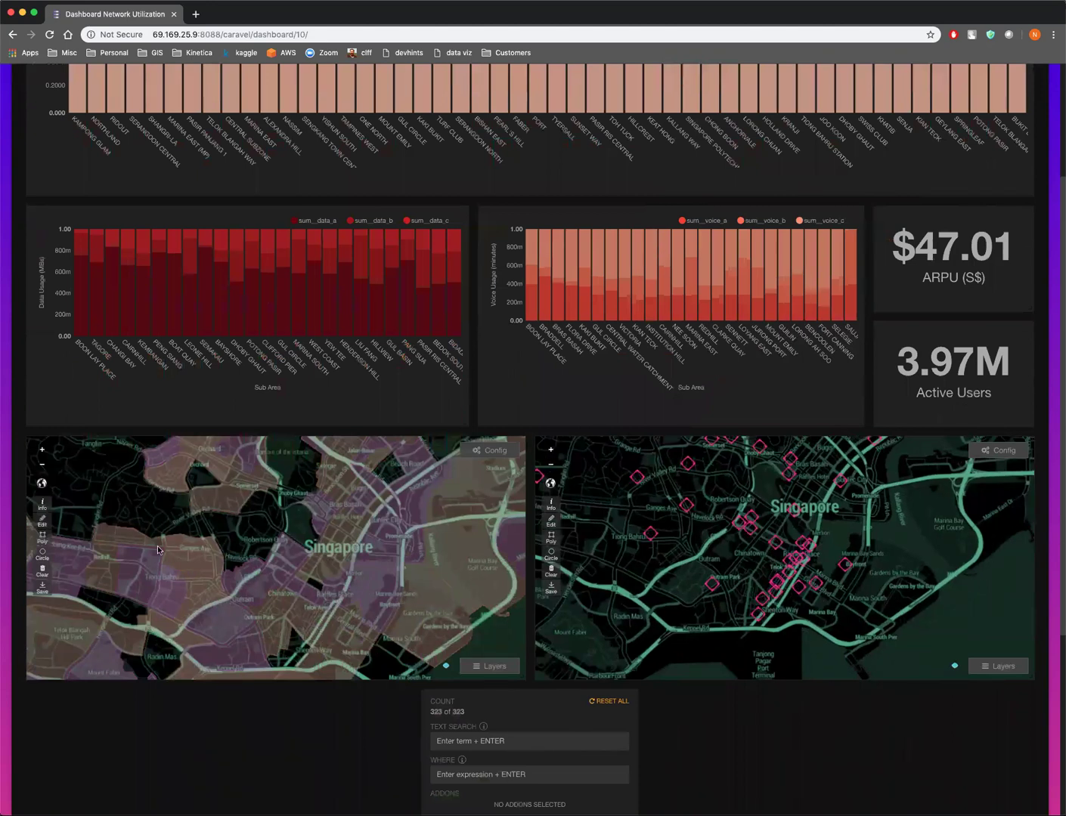
pyautogui.click(42, 468)
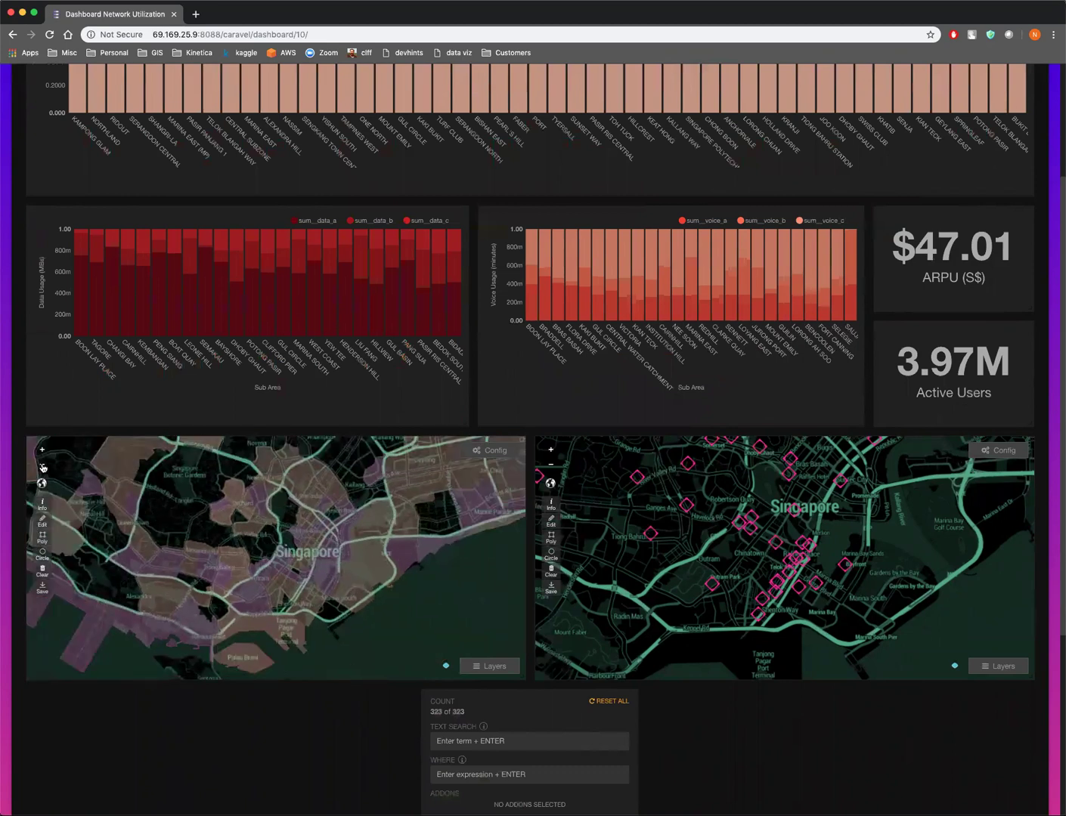
pyautogui.click(42, 451)
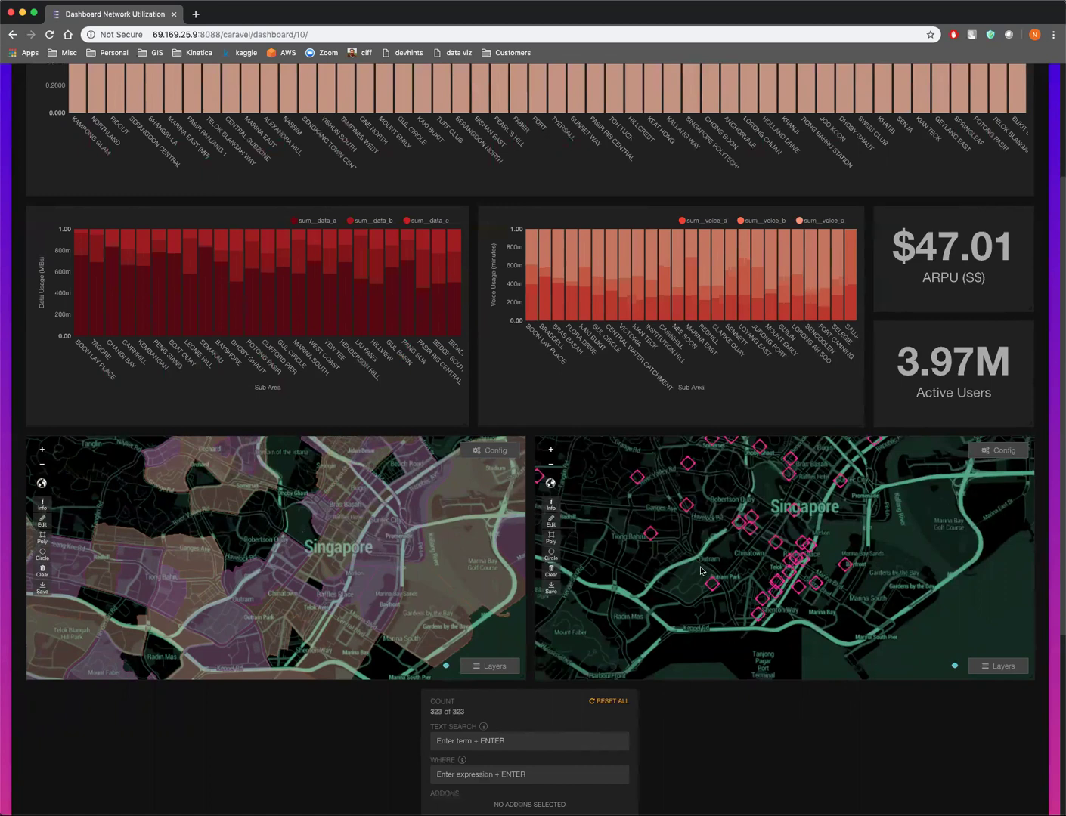
# Step: Pan the right Singapore map slightly down and to the left
pyautogui.moveTo(734, 547); pyautogui.dragTo(727, 564)
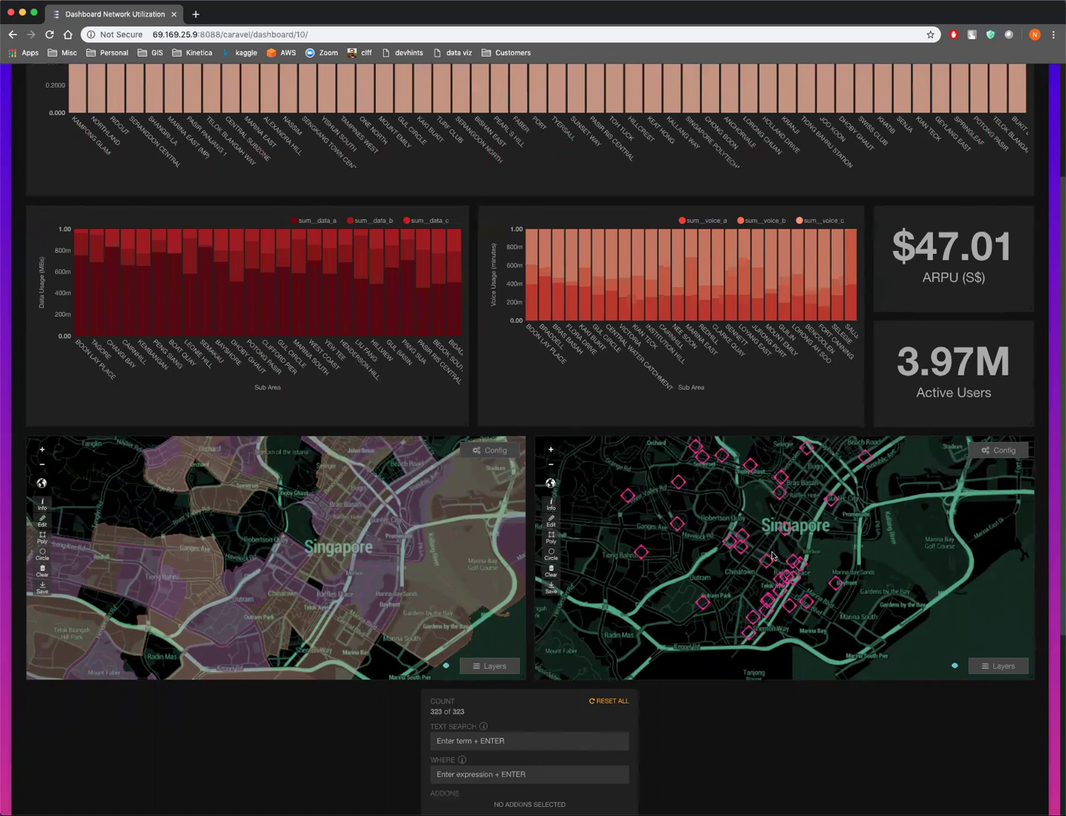
pyautogui.scroll(3, 527, 557)
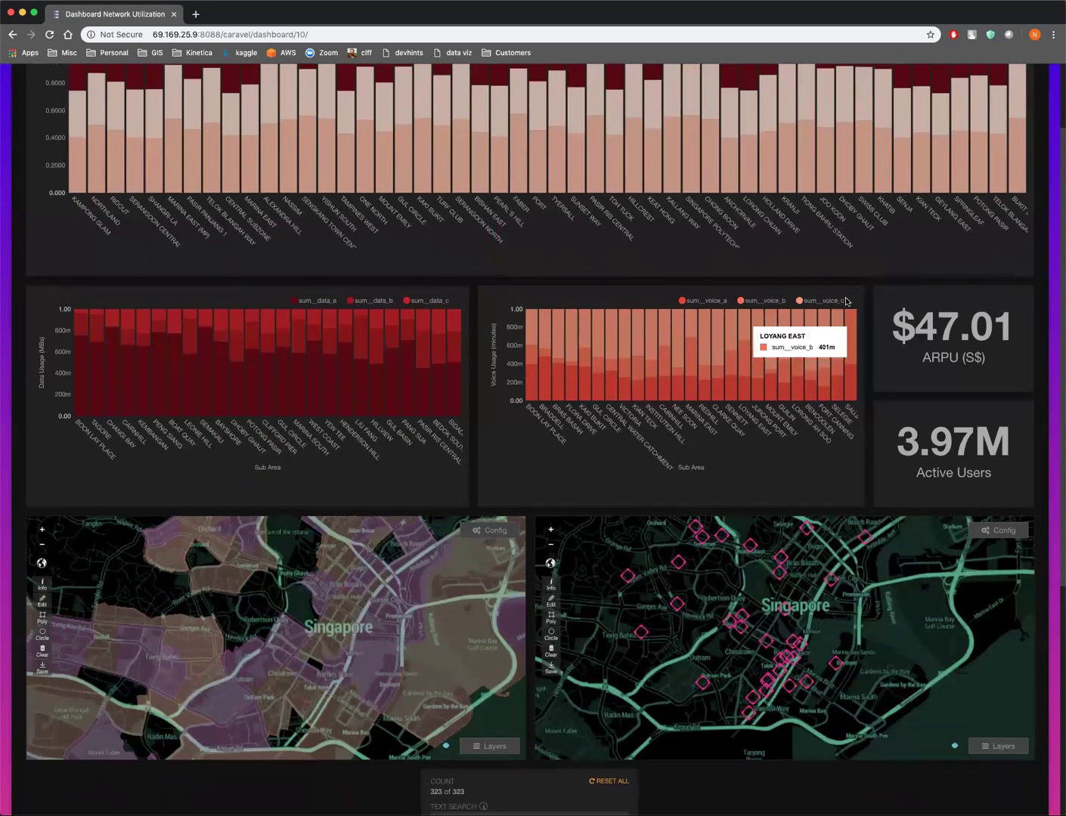